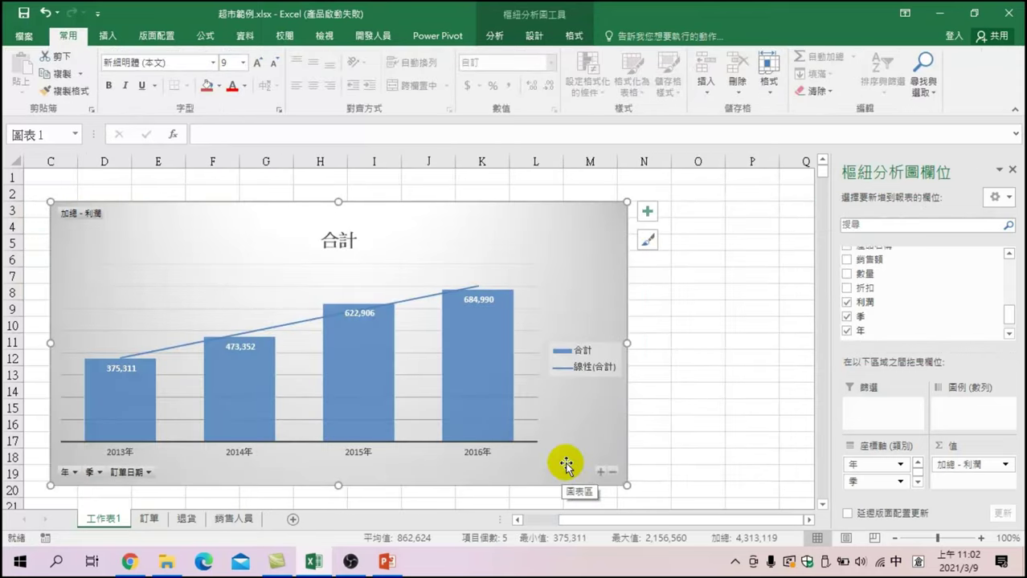
- Copy the yearly profit pivot chart in Excel and switch to the PowerPoint deck
click(713, 273)
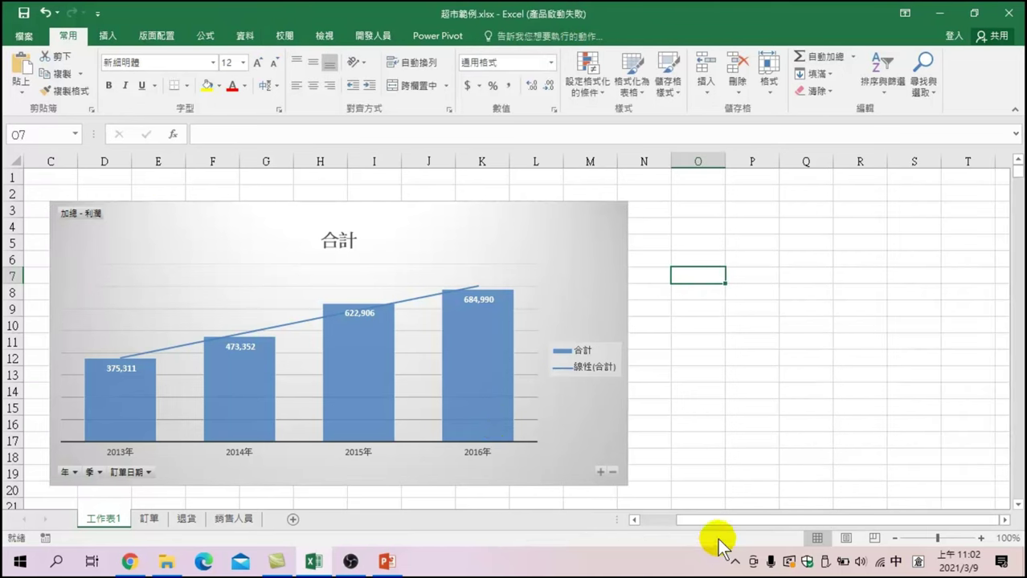
drag(723, 522, 649, 529)
click(350, 367)
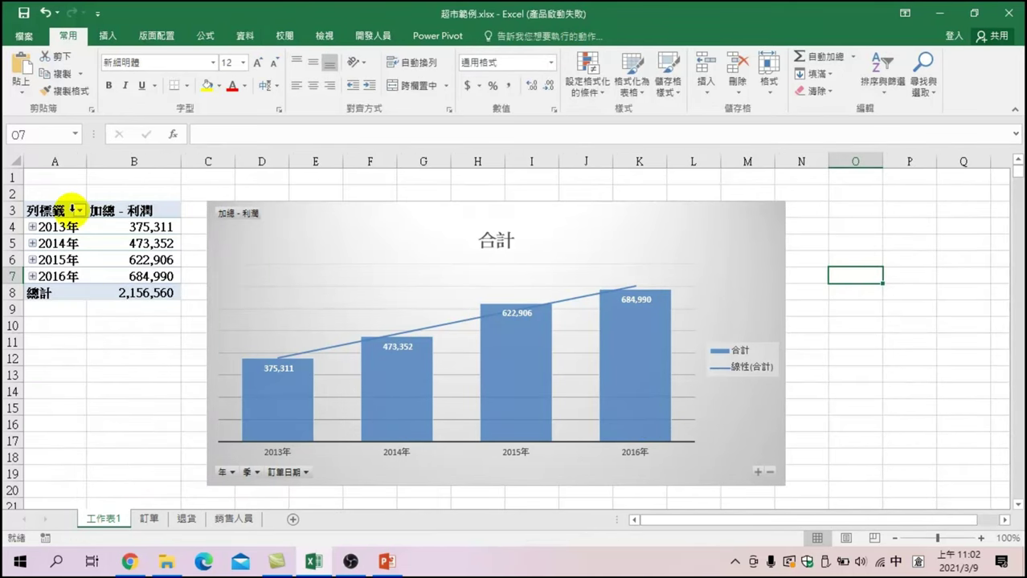
click(68, 36)
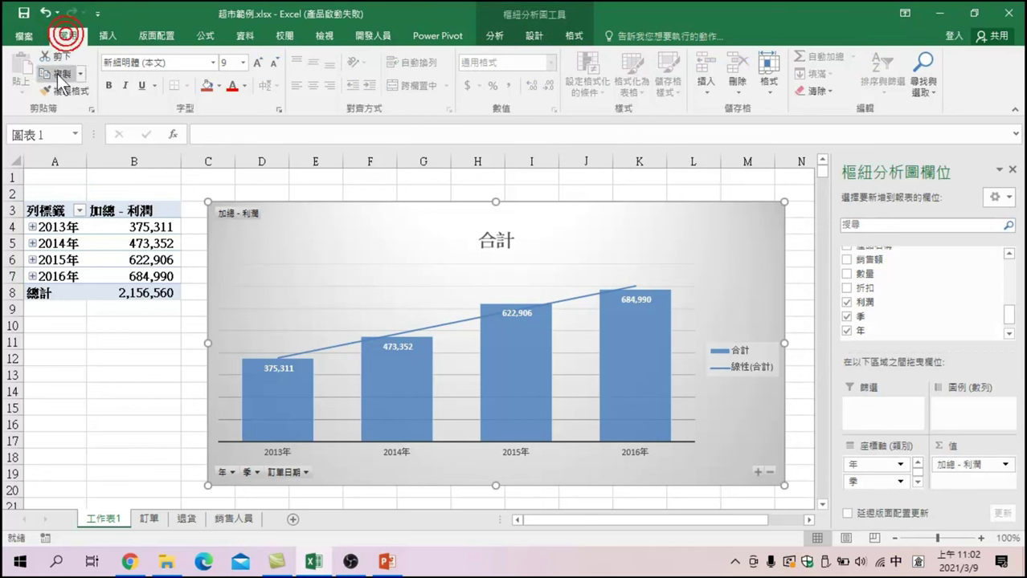
click(386, 561)
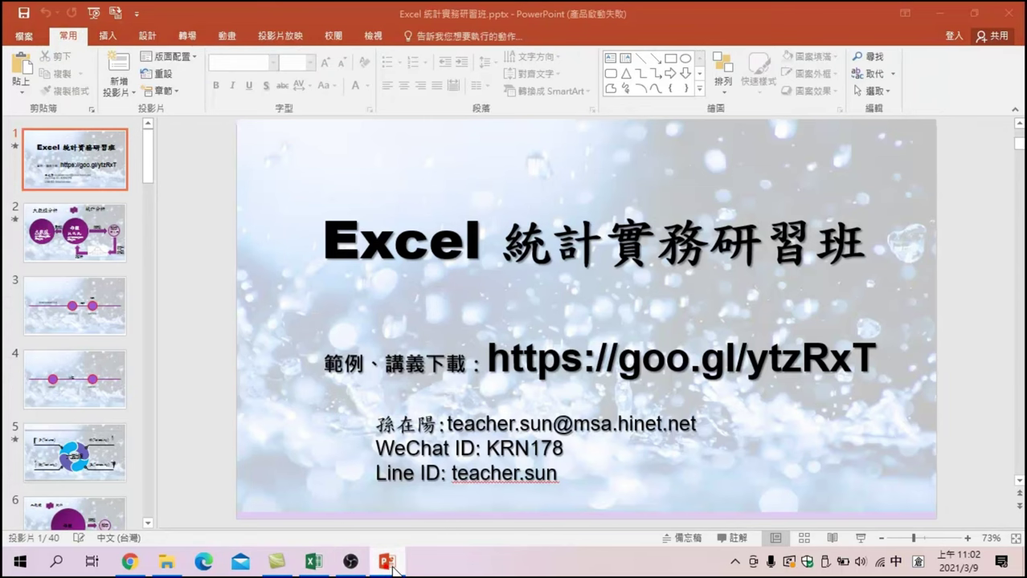
- Add a new slide after the title slide and paste the profit chart as a picture
click(122, 60)
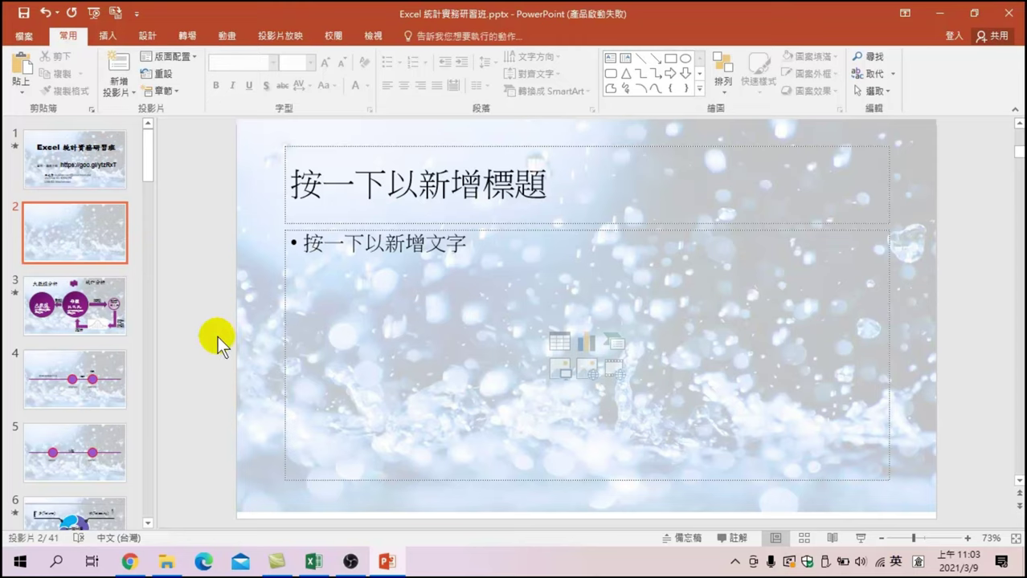
click(17, 83)
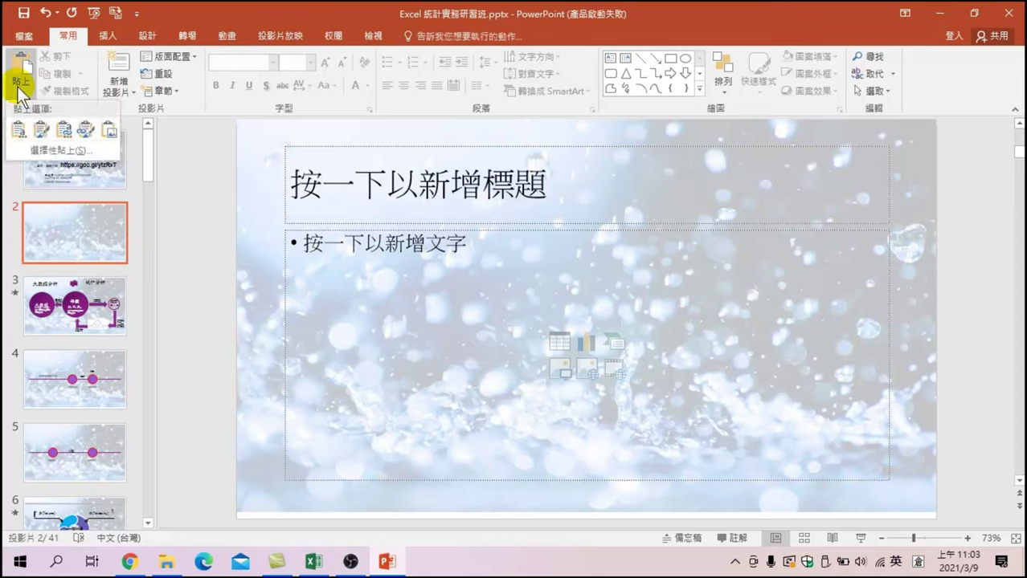
click(110, 136)
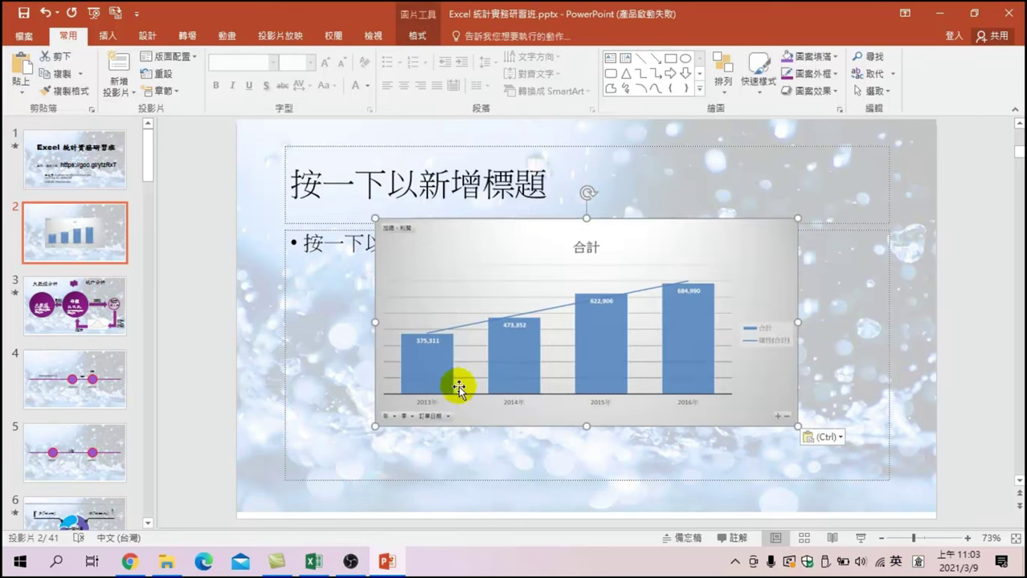
- Move the chart picture right of the text placeholder and enlarge it from its corner
mouse_move(474, 286)
mouse_down()
mouse_move(512, 306)
mouse_move(607, 301)
mouse_up()
drag(515, 440, 477, 482)
click(395, 360)
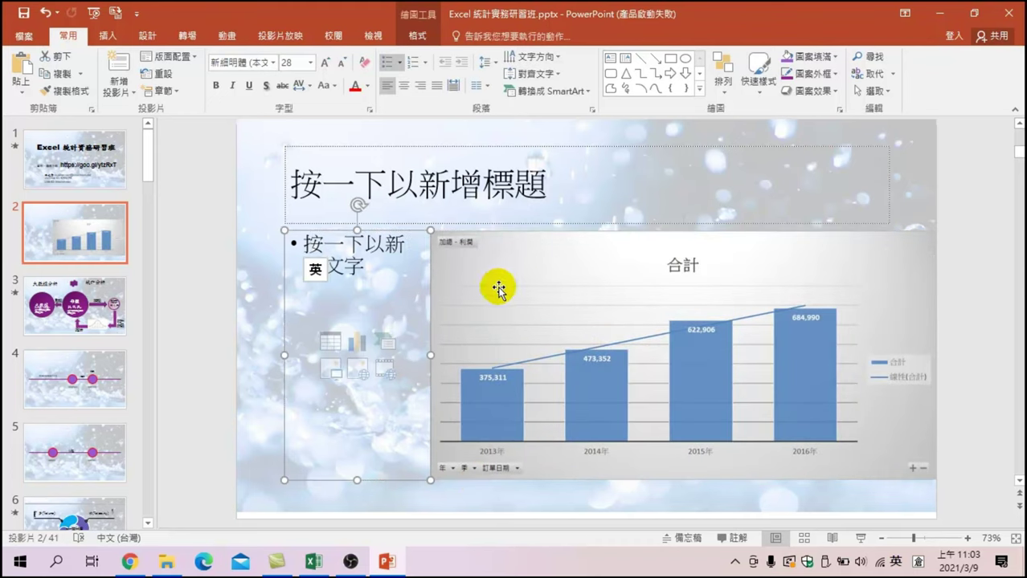
- Type the first bullet '1.2013-2016 年利潤統計分析' beside the chart
click(385, 256)
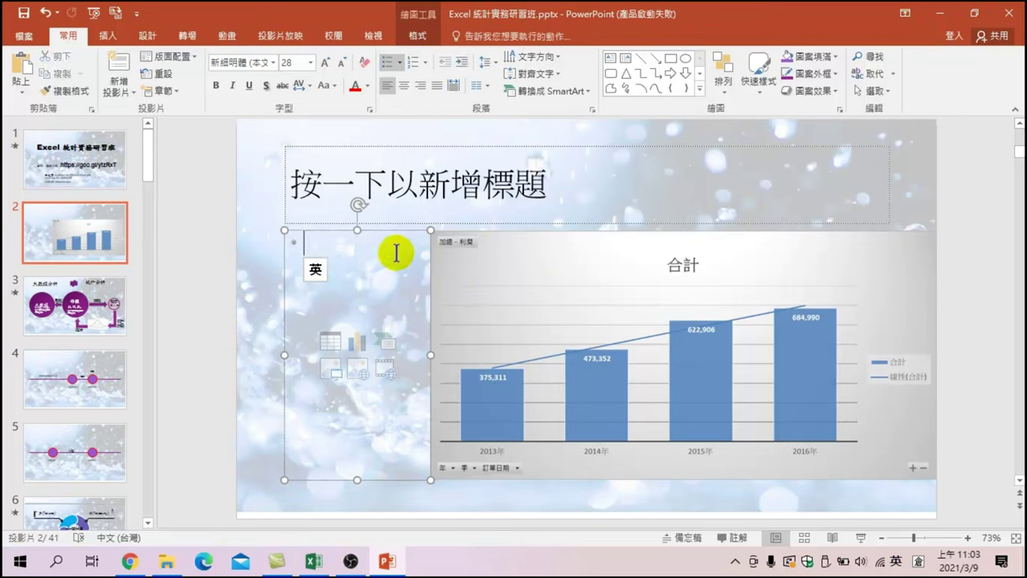
text(1.2013)
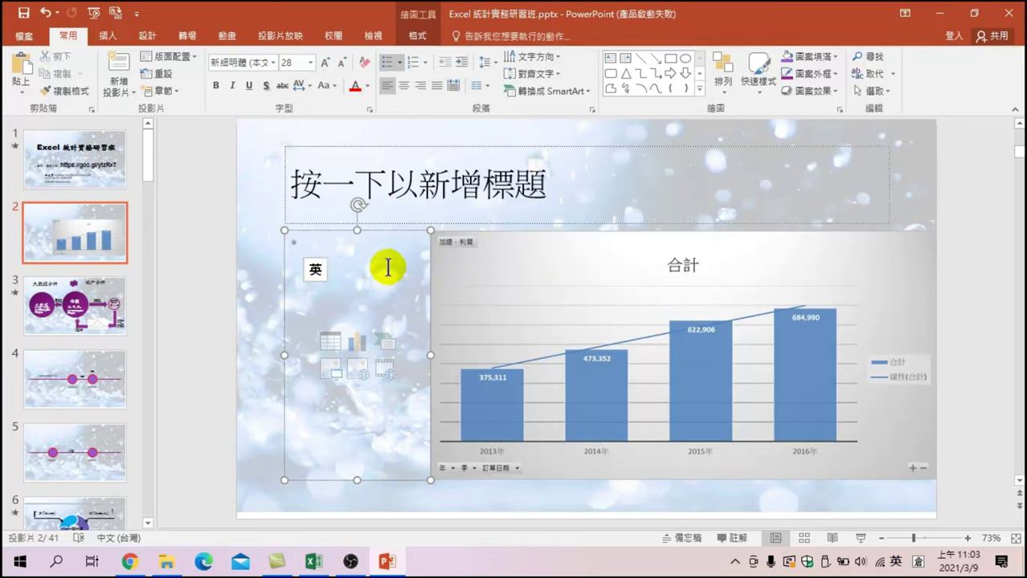
text(-20)
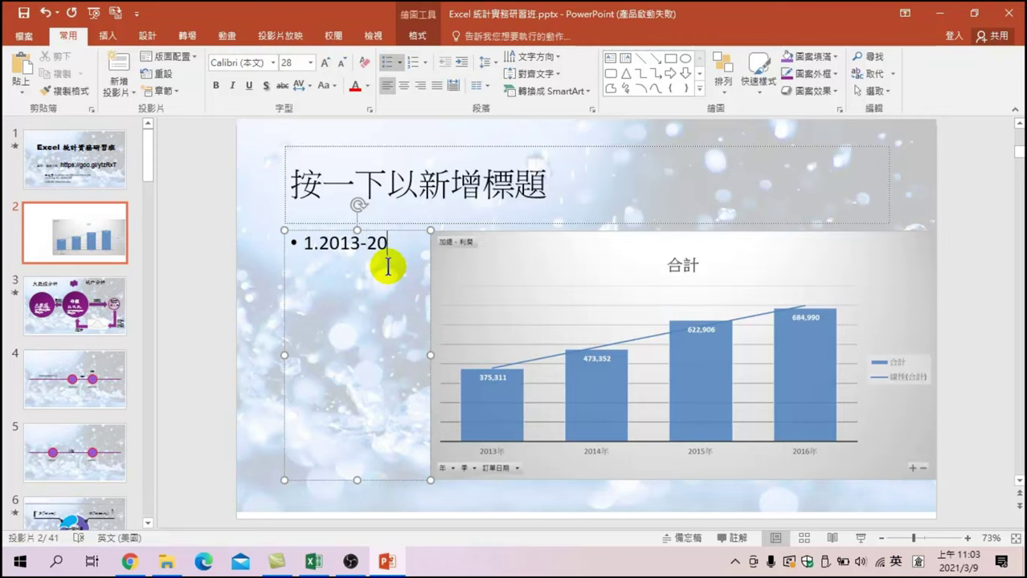
text(16oq)
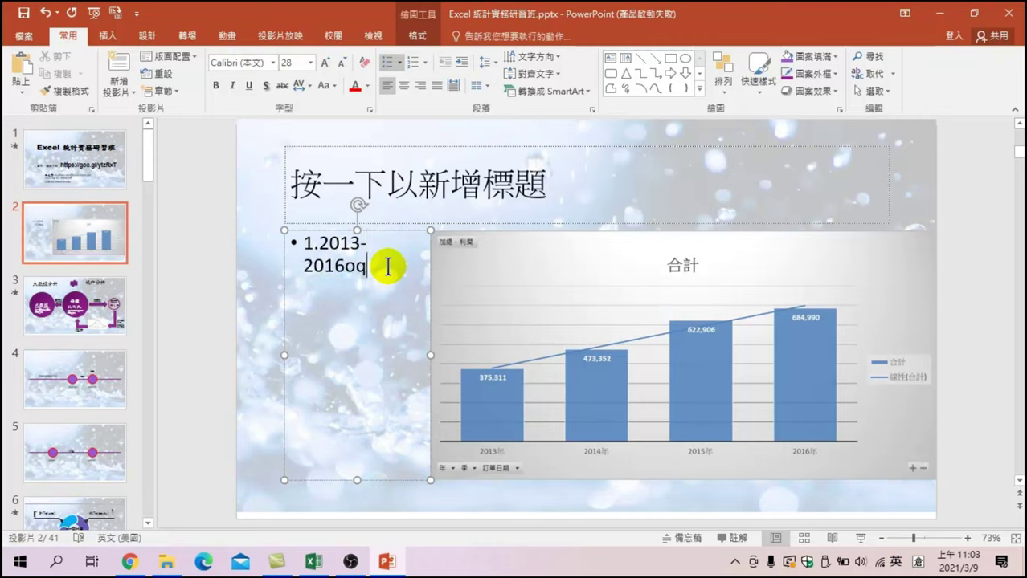
key(BackSpace)
key(BackSpace)
key(shift)
text(年)
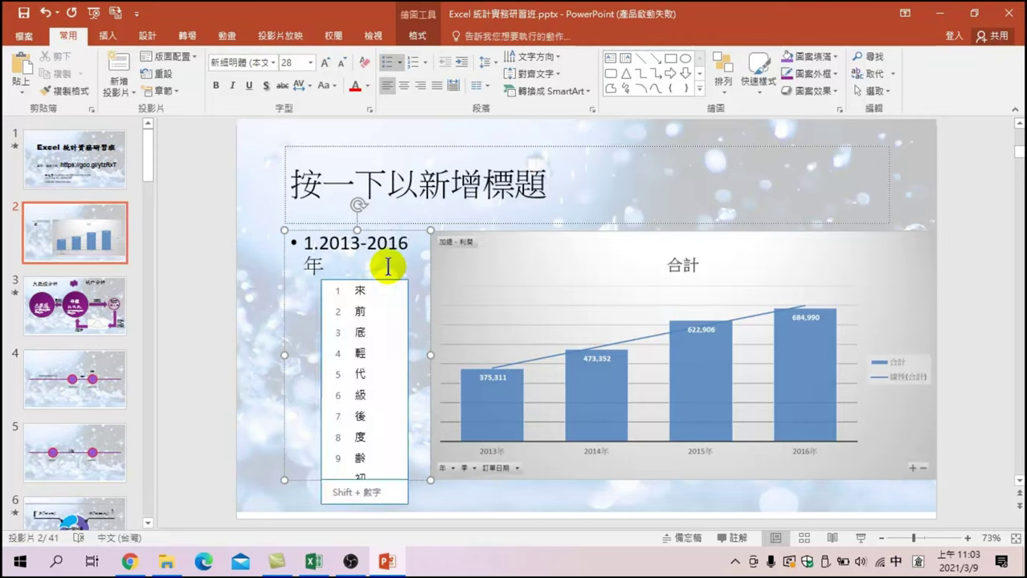
text(利潤)
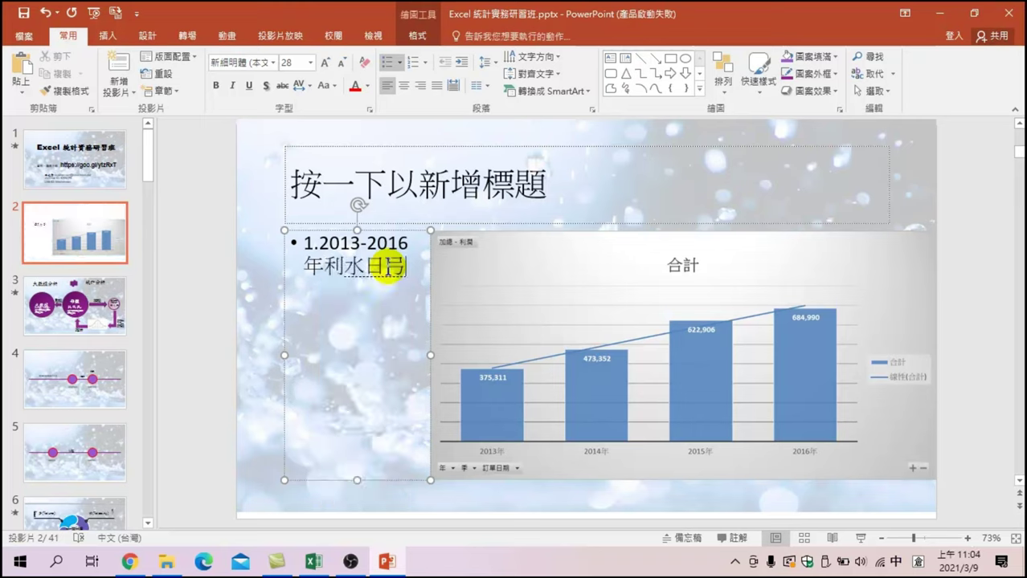
text(統計)
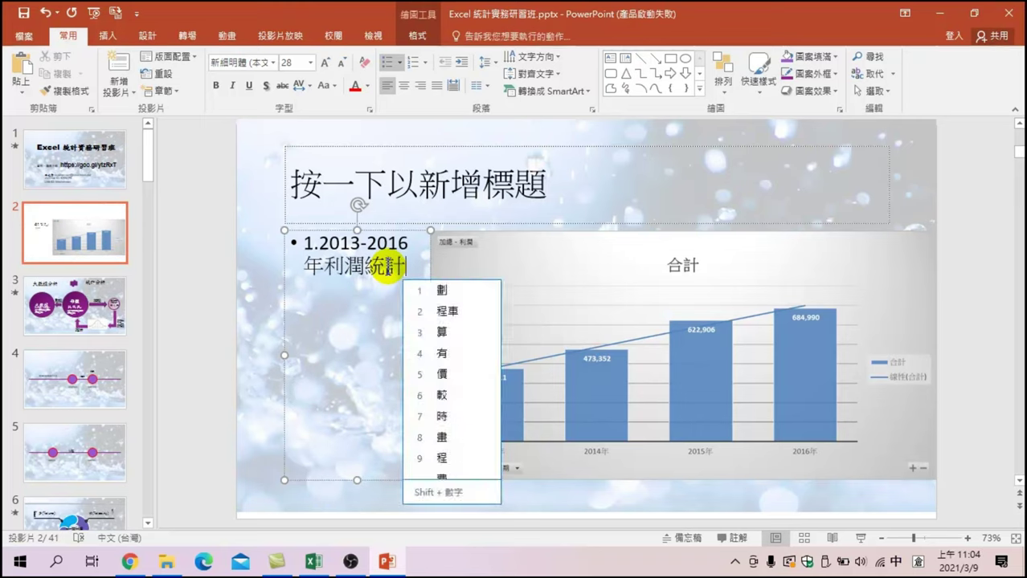
text(分析)
key(Return)
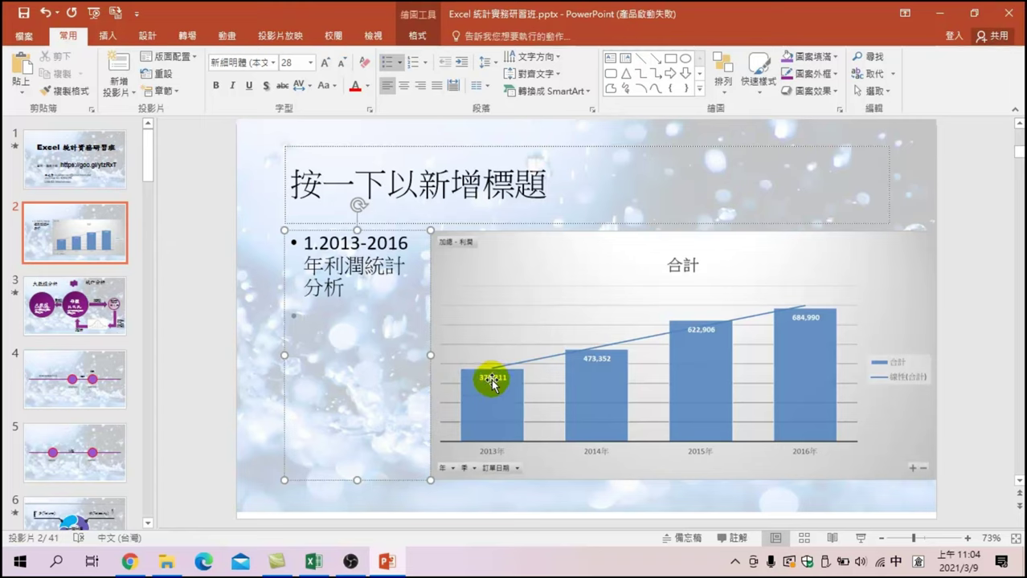
- Type the second bullet '每年獲利均在37萬以上' and start a new bullet line
text(ao)
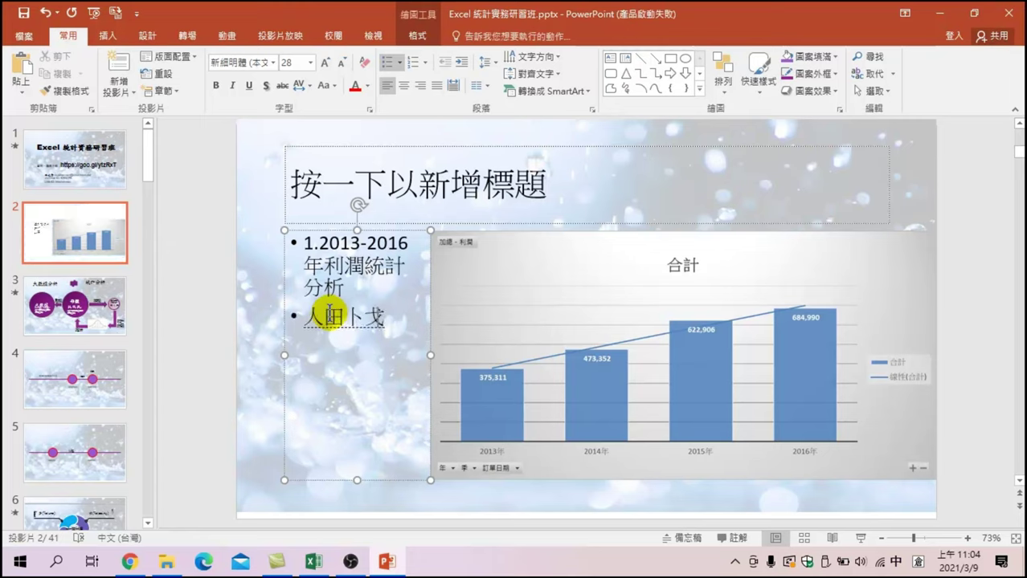
text(3年獲竹)
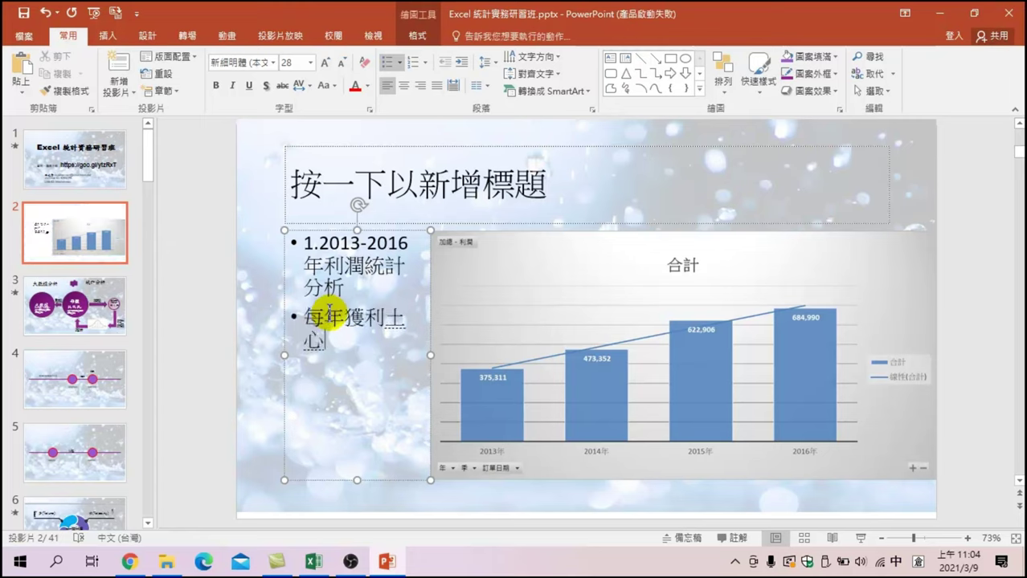
text(利均大中在)
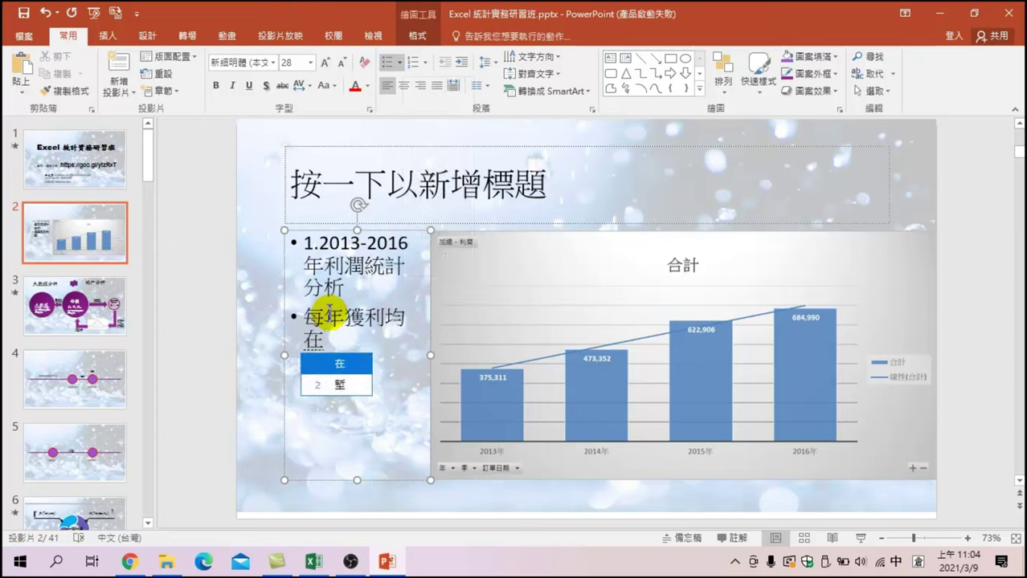
key(shift)
text(37)
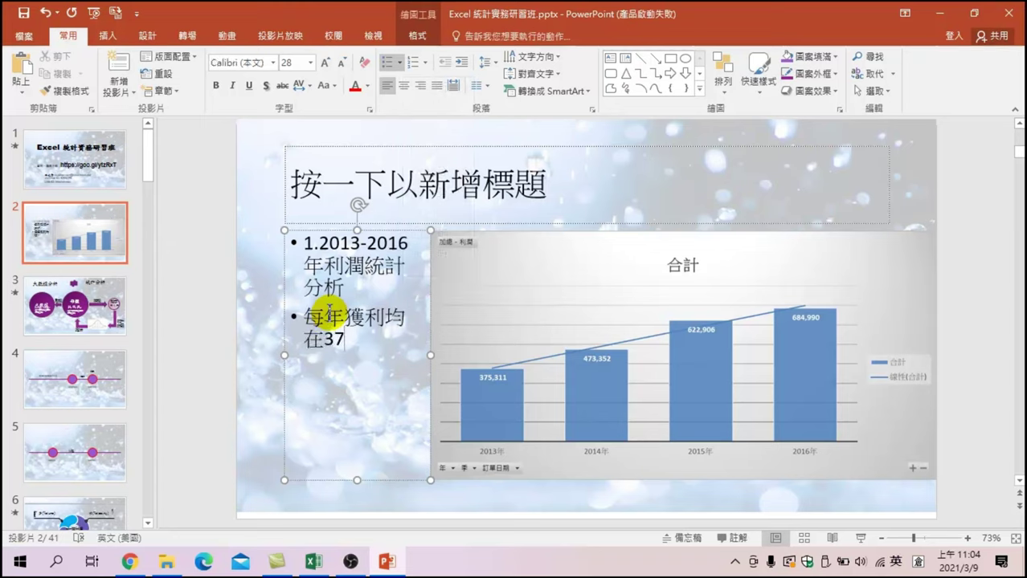
key(shift)
text(萬)
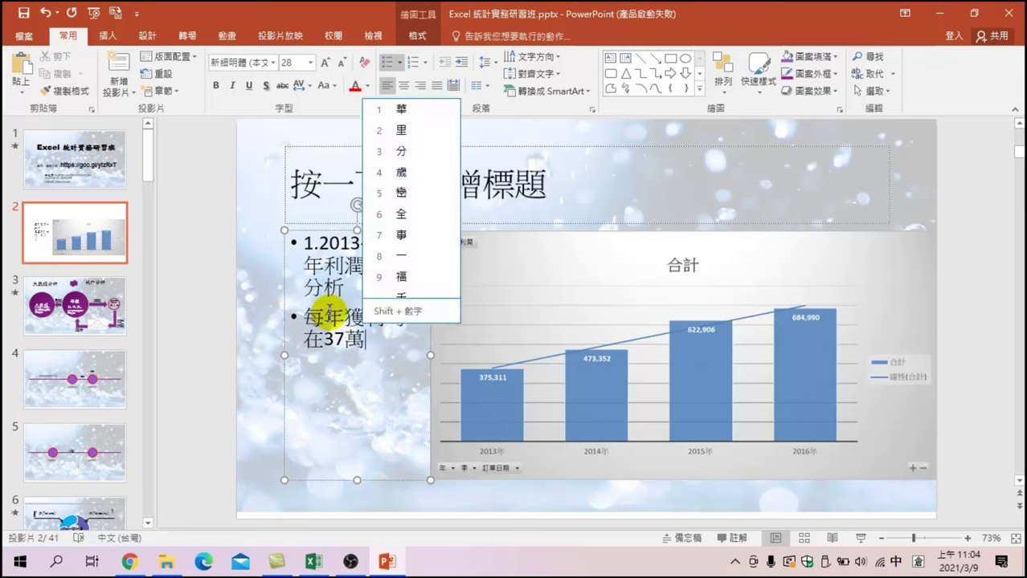
text(以上)
key(Return)
key(Return)
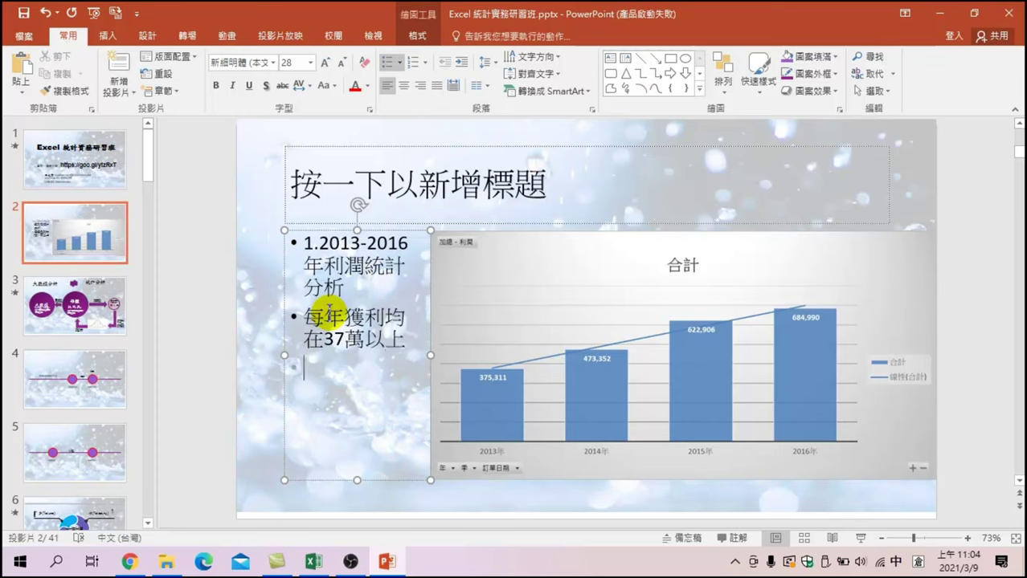
click(388, 188)
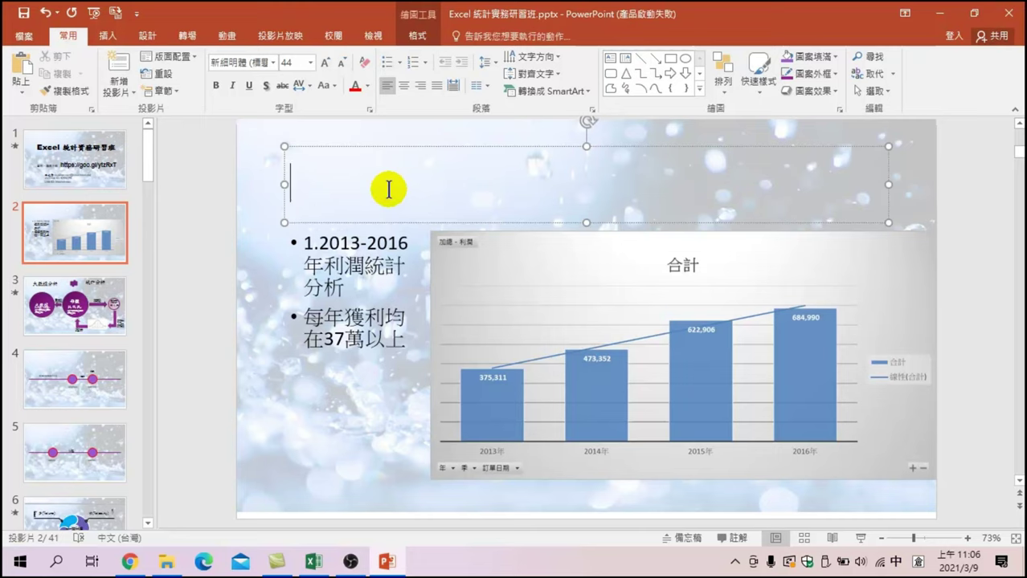
- Enter '2016年利潤成長瓶頸' as the slide title, converting 瓶 and 頸 with the IME
text(2)
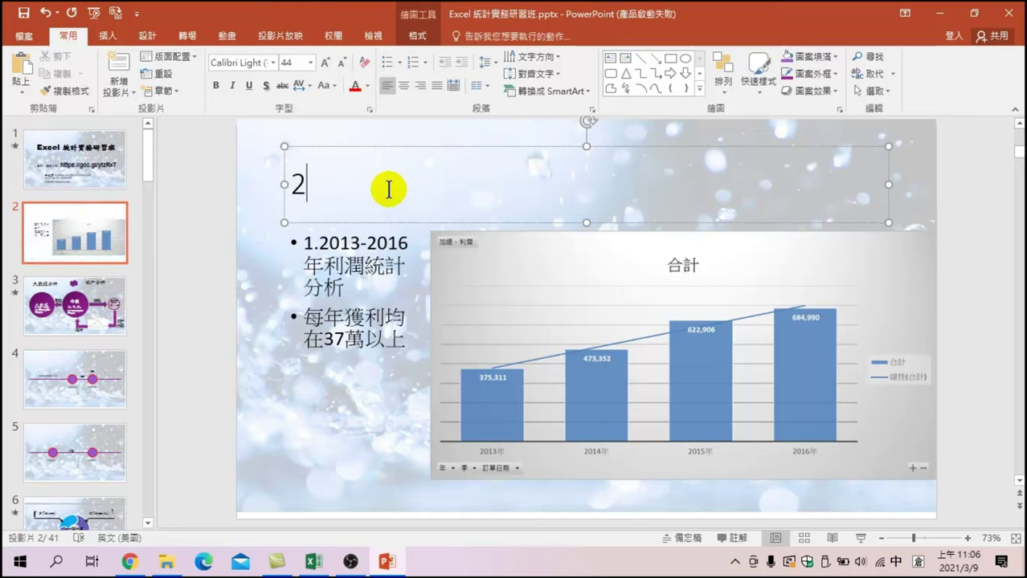
text(0)
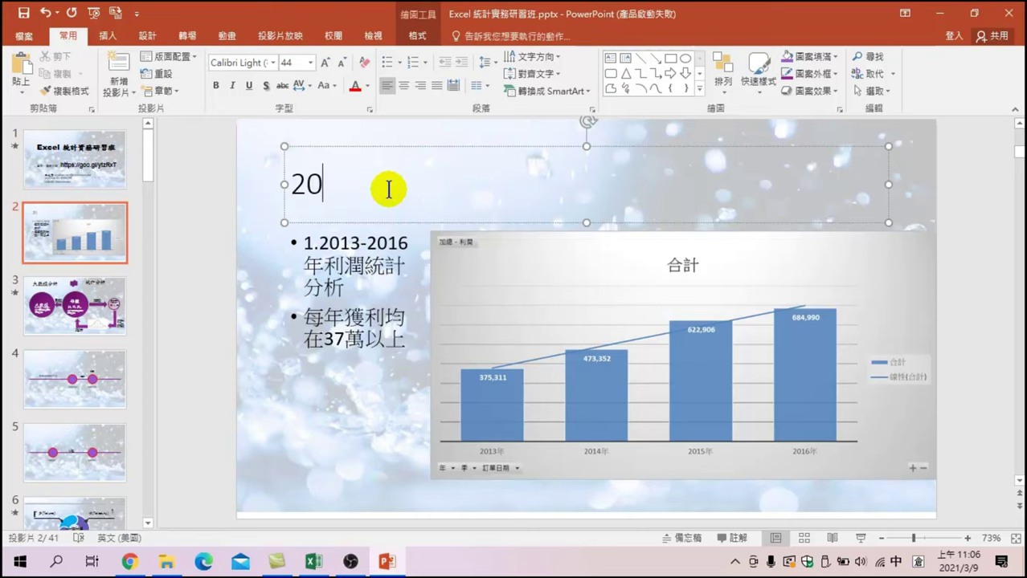
text(16)
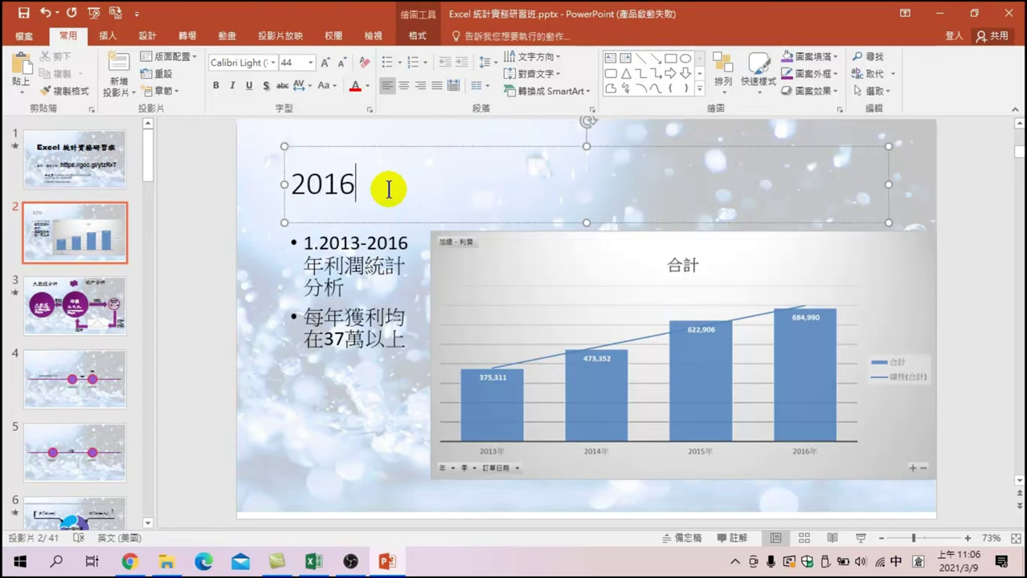
text(年利)
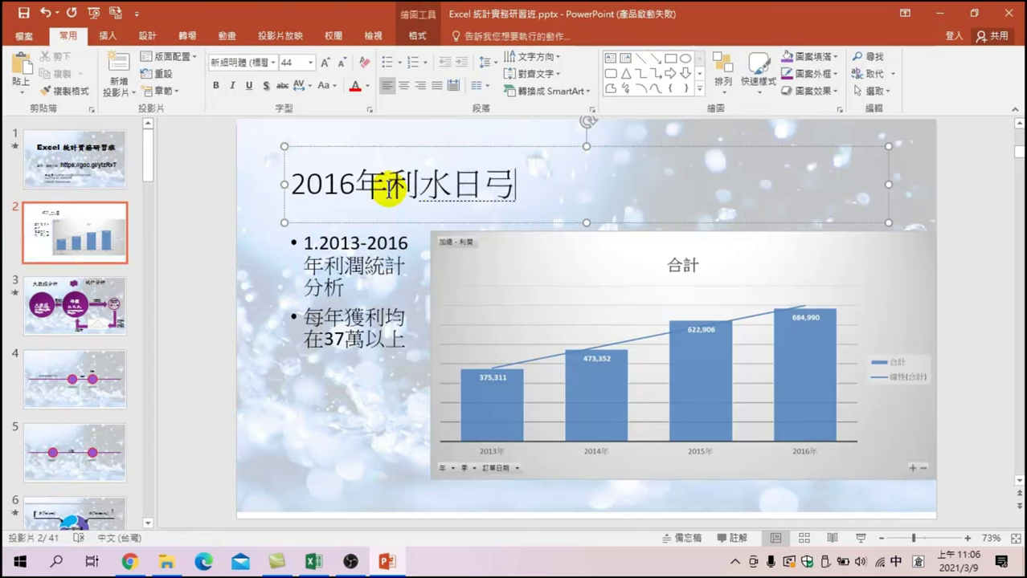
text(潤成長)
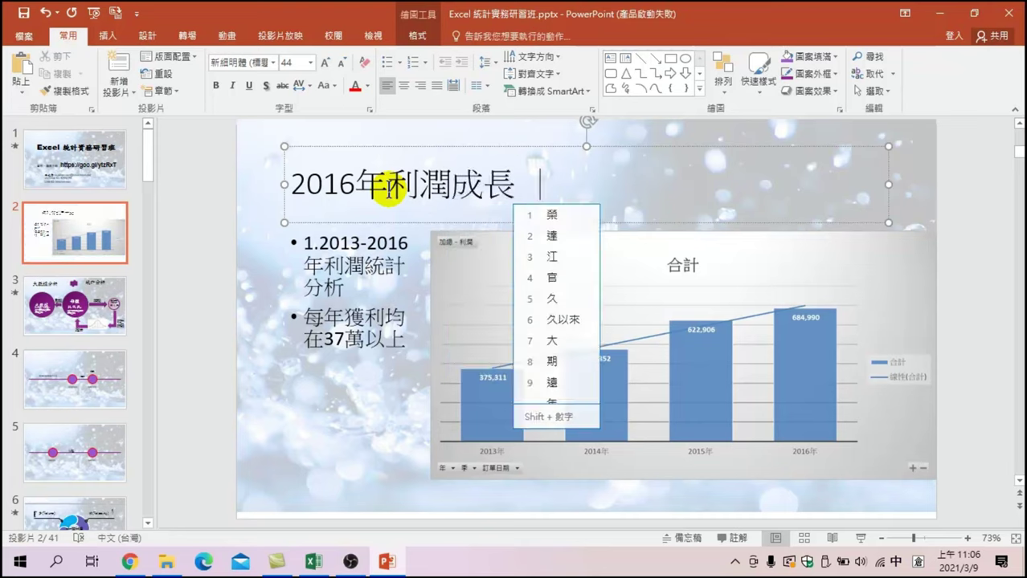
text(廿廿)
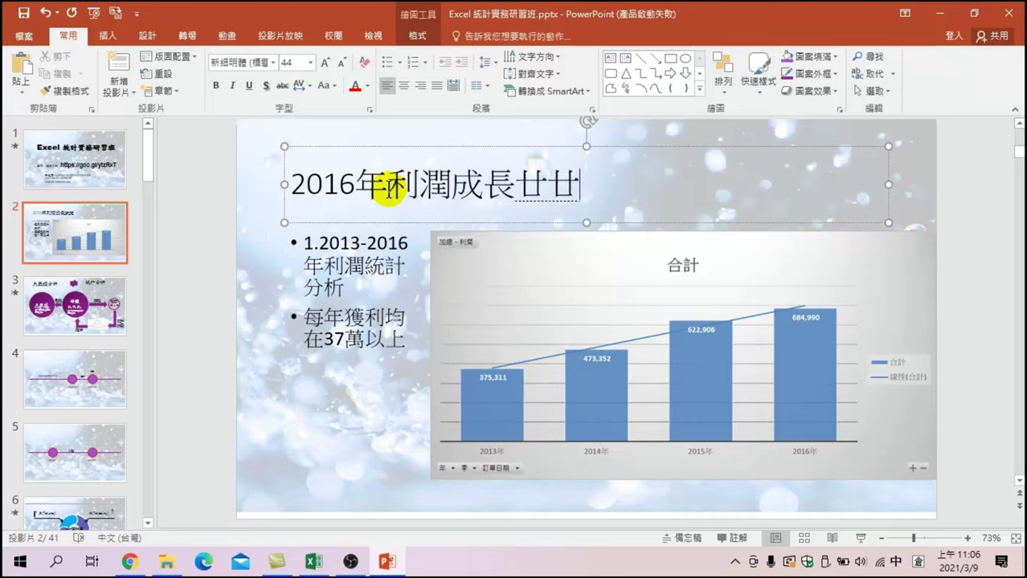
text(一女弓)
key(Down)
text(一一)
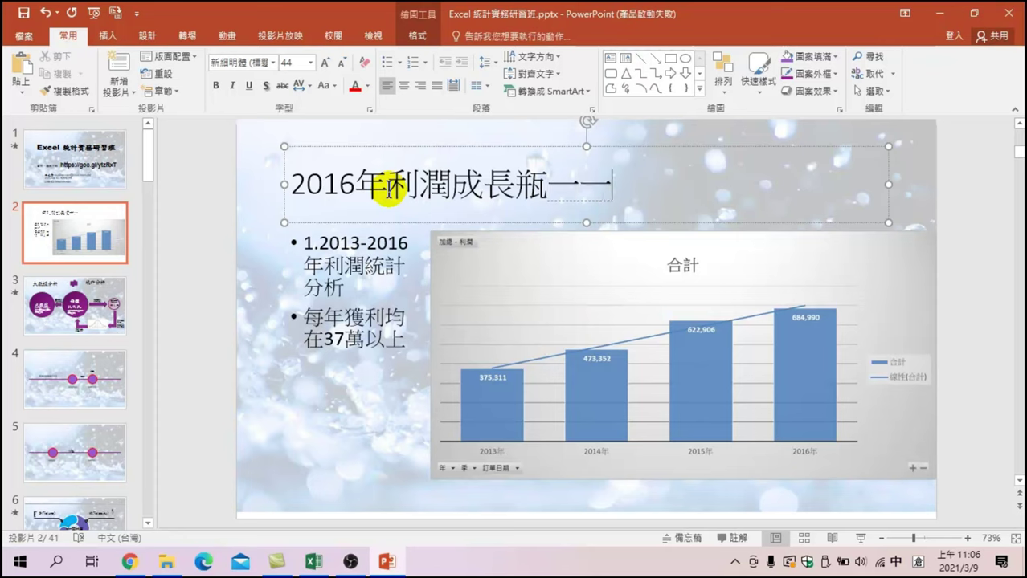
text(一月c)
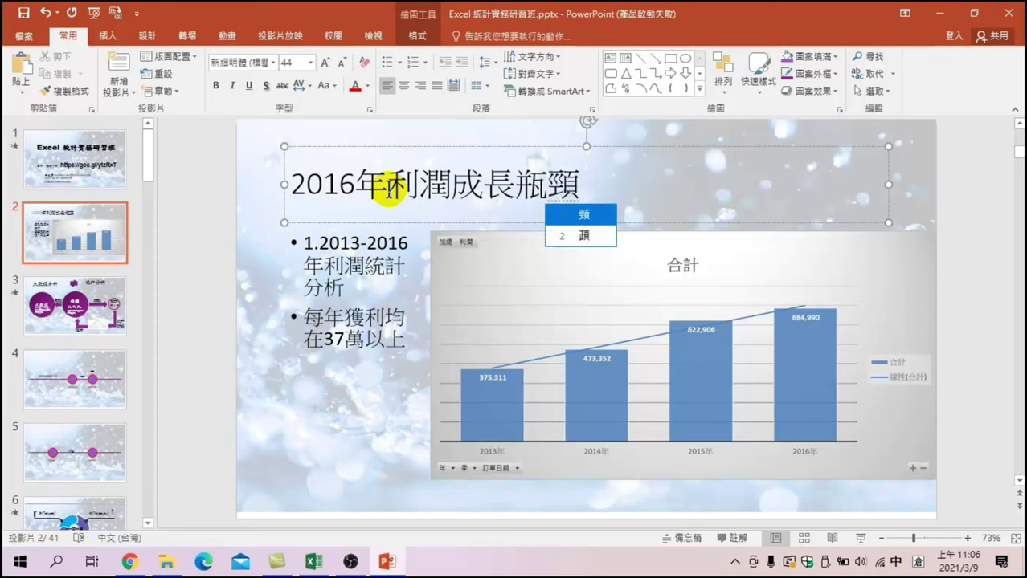
key(space)
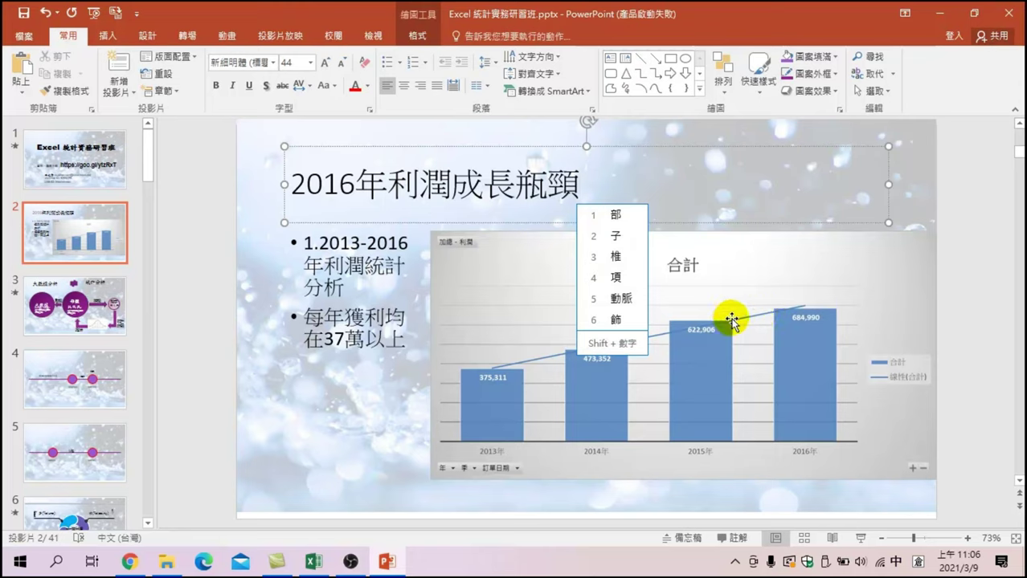
- Prefix the second bullet with '2.' and add empty bullets numbered '3.' and '4.' below
click(964, 262)
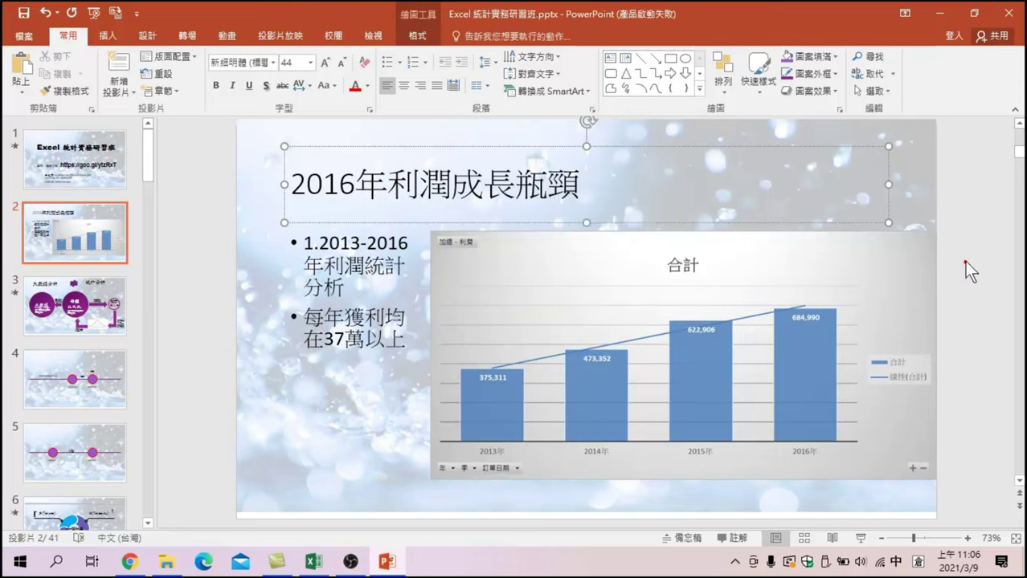
click(309, 315)
text(2.)
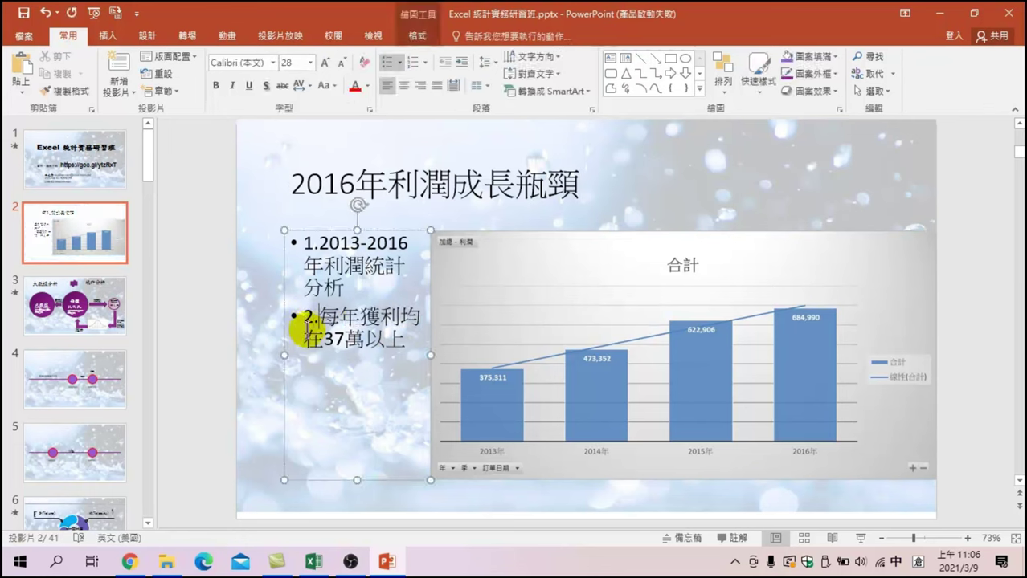
key(Down)
text(3)
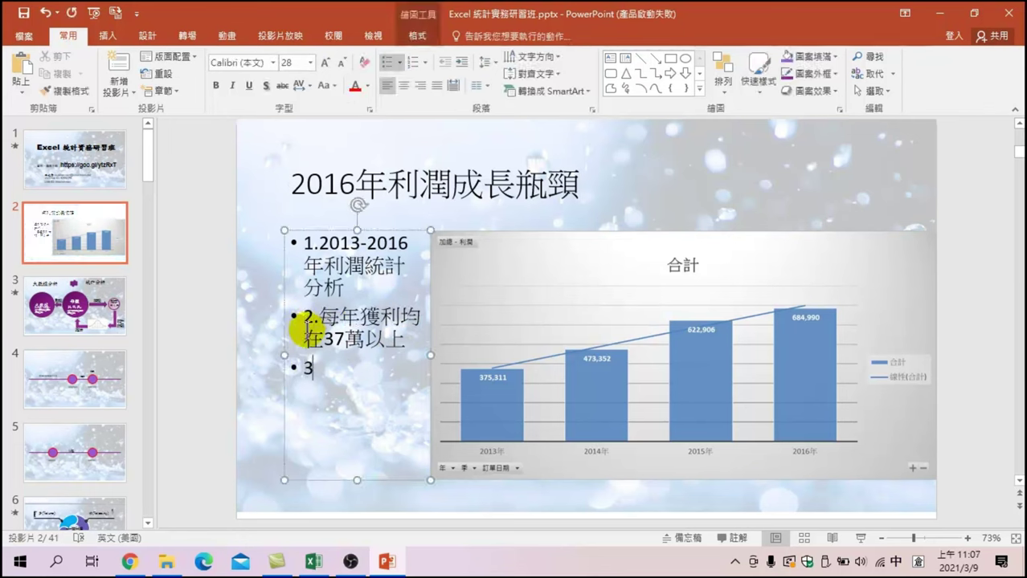
text(.)
key(Return)
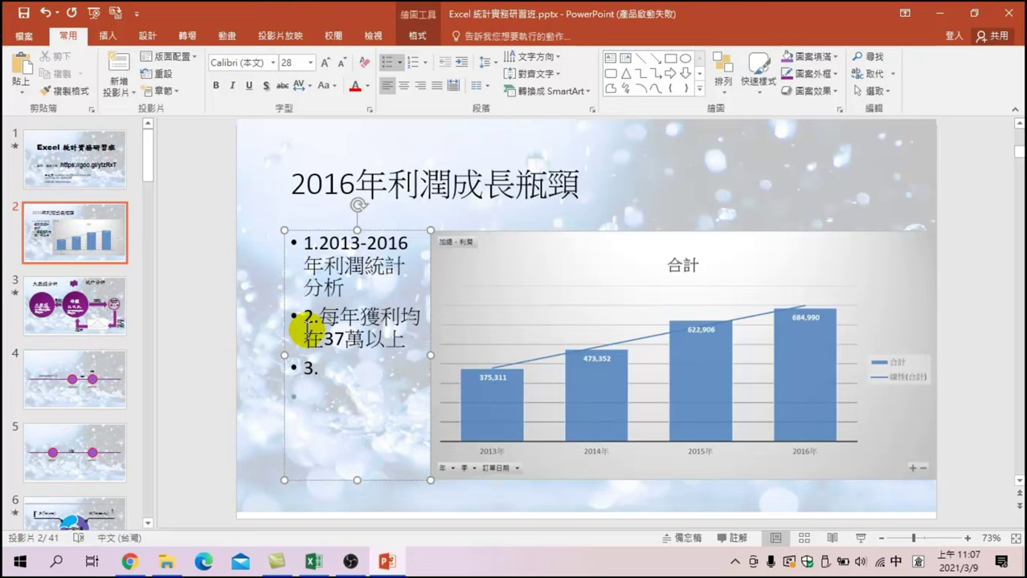
text(4.)
key(Return)
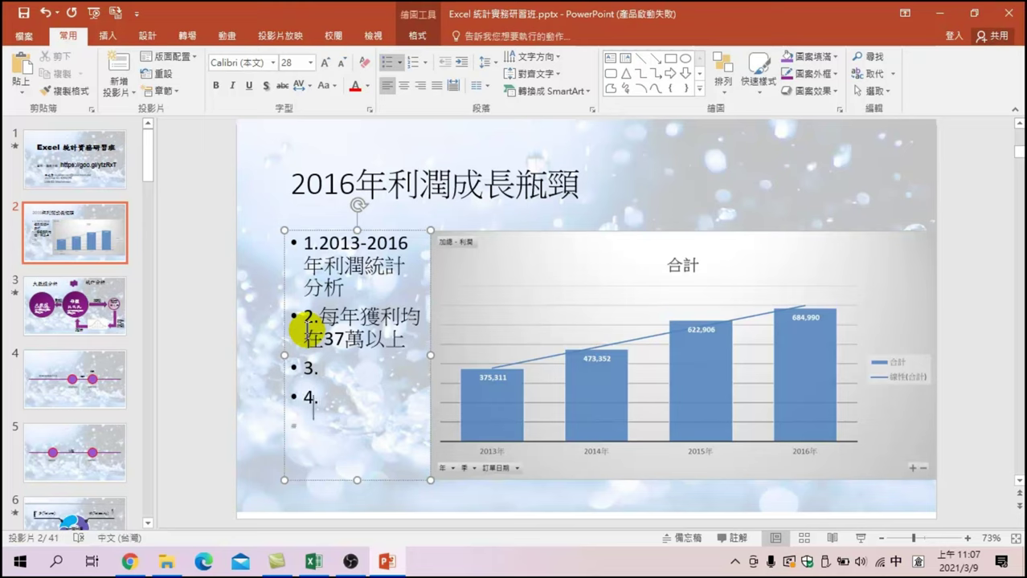